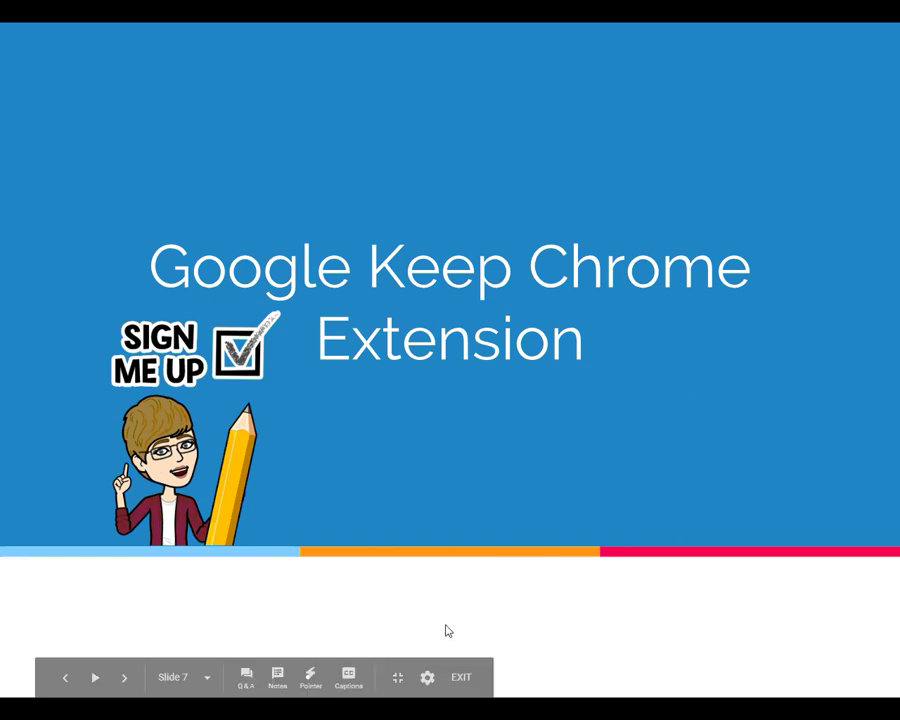
Step: Exit the slideshow and open a new blank Chrome tab
{"action": "left_click", "coordinate": [460, 684]}
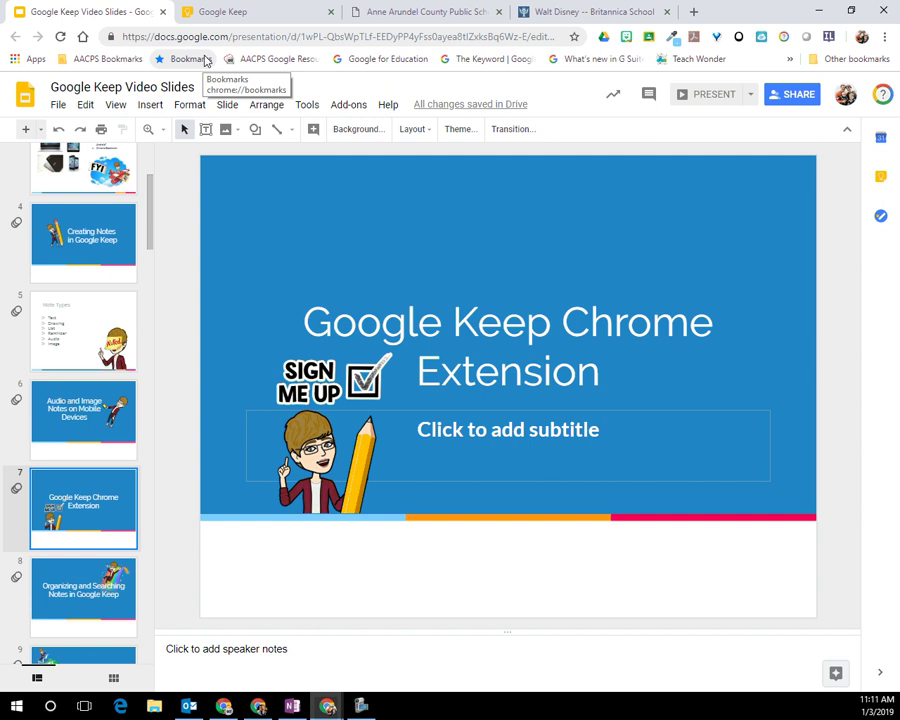
{"action": "left_click", "coordinate": [694, 11]}
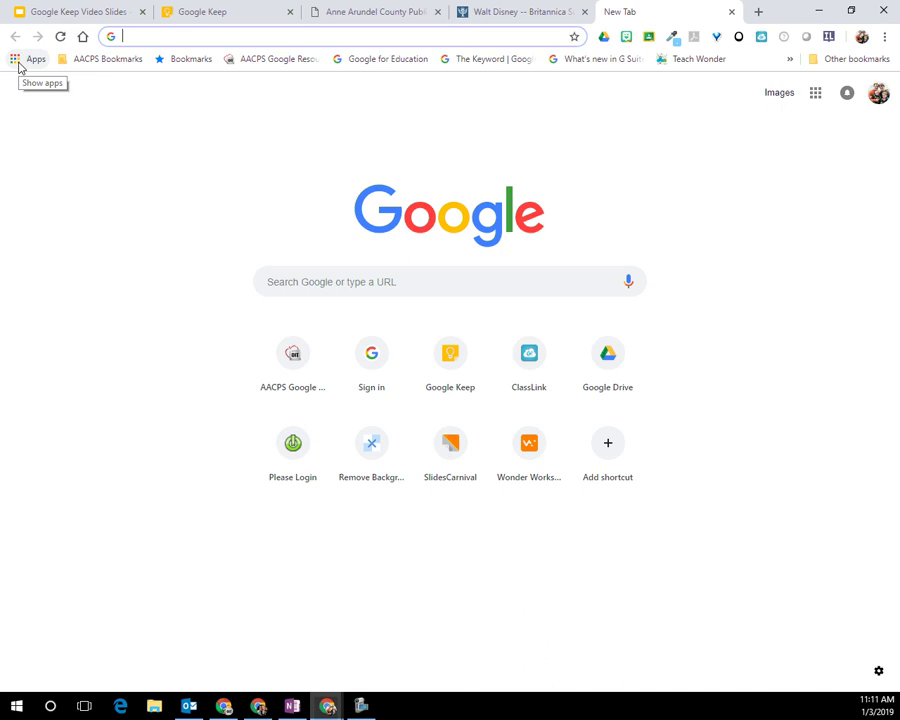
Step: Open the Chrome Web Store from the Apps page on the bookmarks bar
{"action": "left_click", "coordinate": [20, 62]}
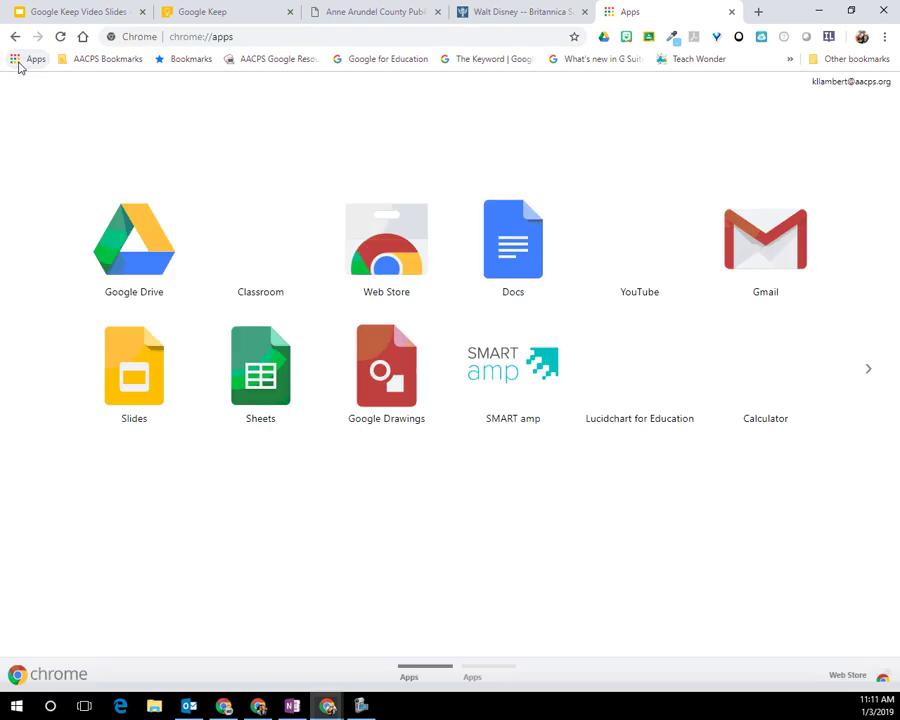
{"action": "left_click", "coordinate": [372, 266]}
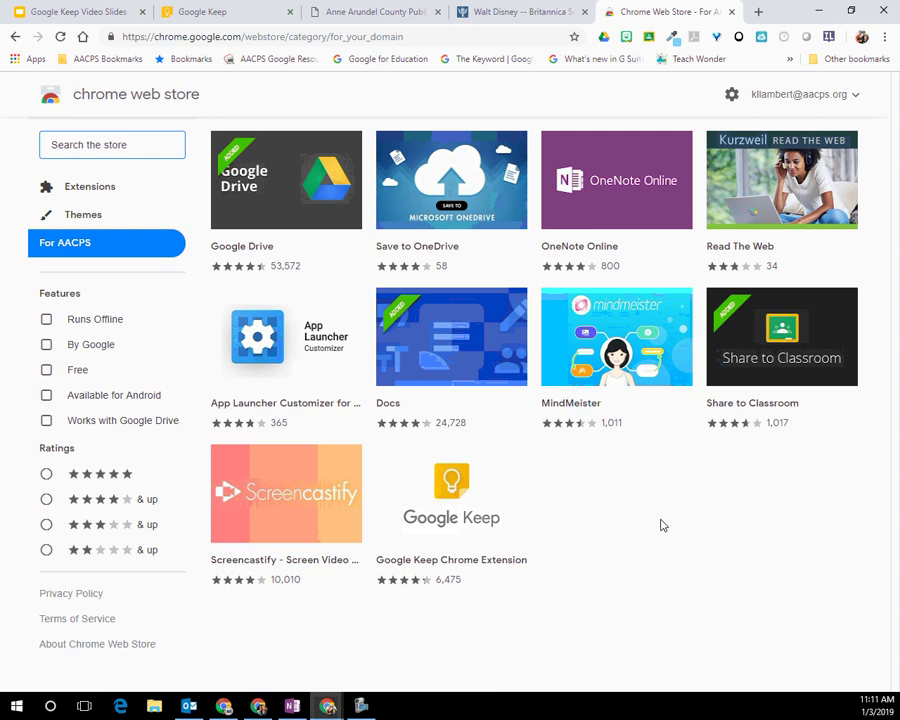
Step: Add the Google Keep Chrome Extension to Chrome and dismiss the confirmation notice
{"action": "left_click", "coordinate": [453, 502]}
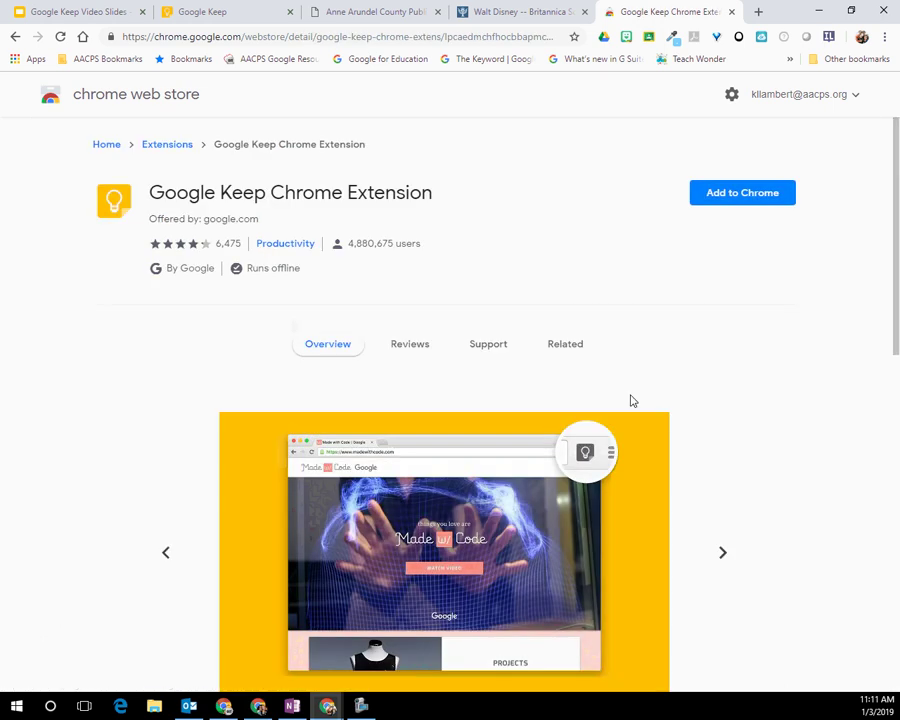
{"action": "left_click", "coordinate": [733, 197]}
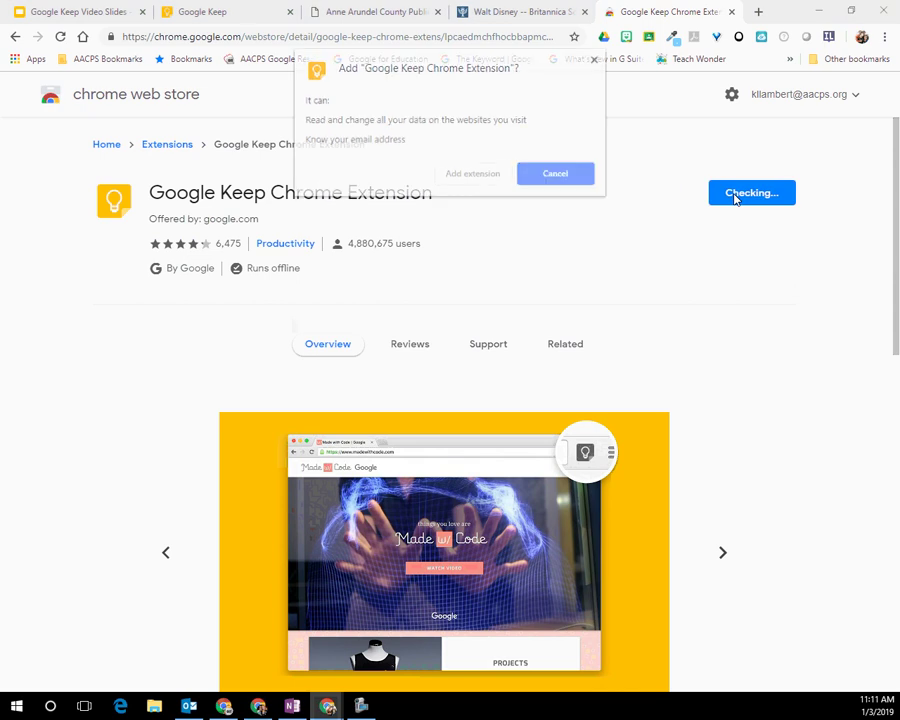
{"action": "left_click", "coordinate": [487, 178]}
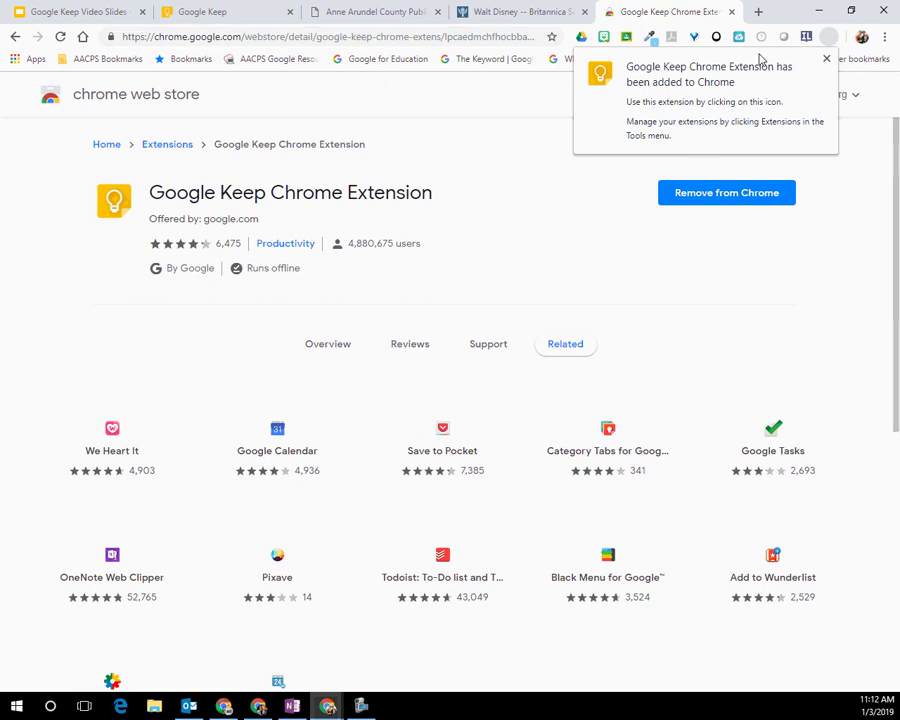
{"action": "left_click", "coordinate": [826, 60]}
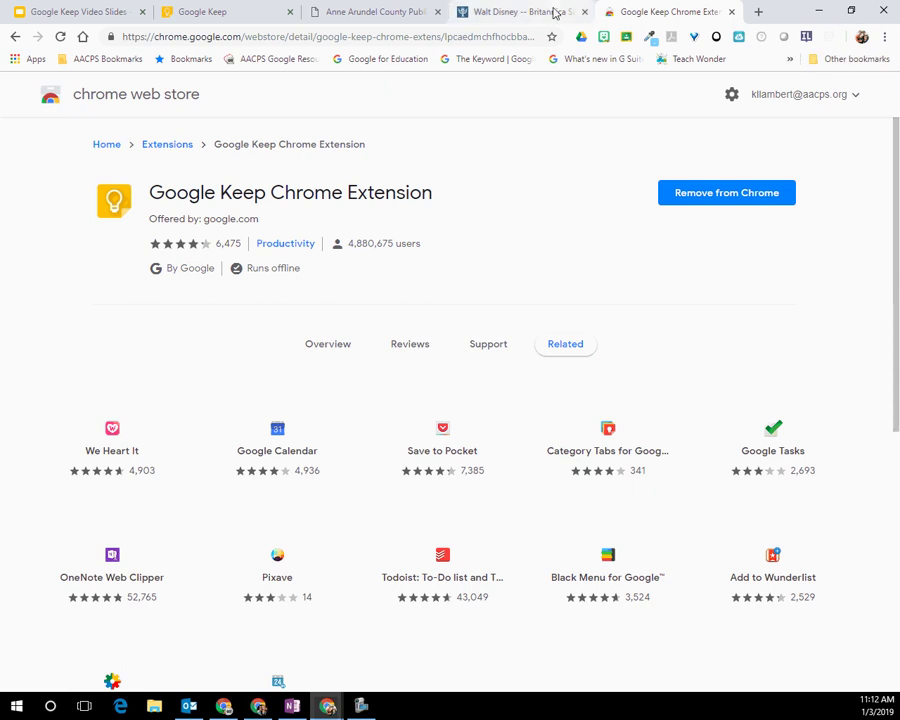
Step: Save the Walt Disney article to Keep with the note 'Cartoonist and creator of Mickey Mouse'
{"action": "left_click", "coordinate": [518, 12]}
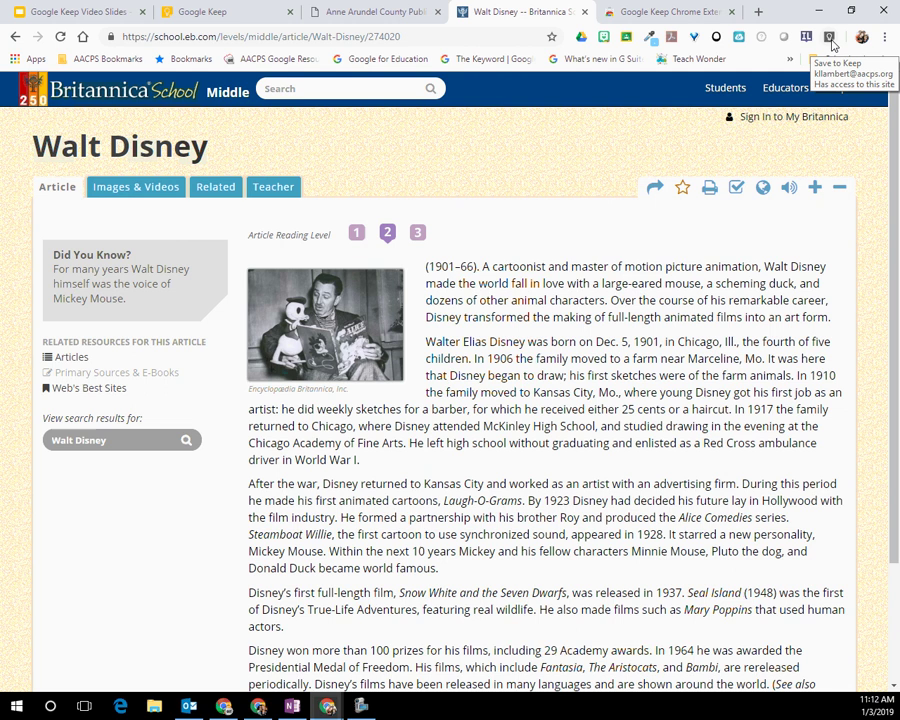
{"action": "left_click", "coordinate": [829, 37]}
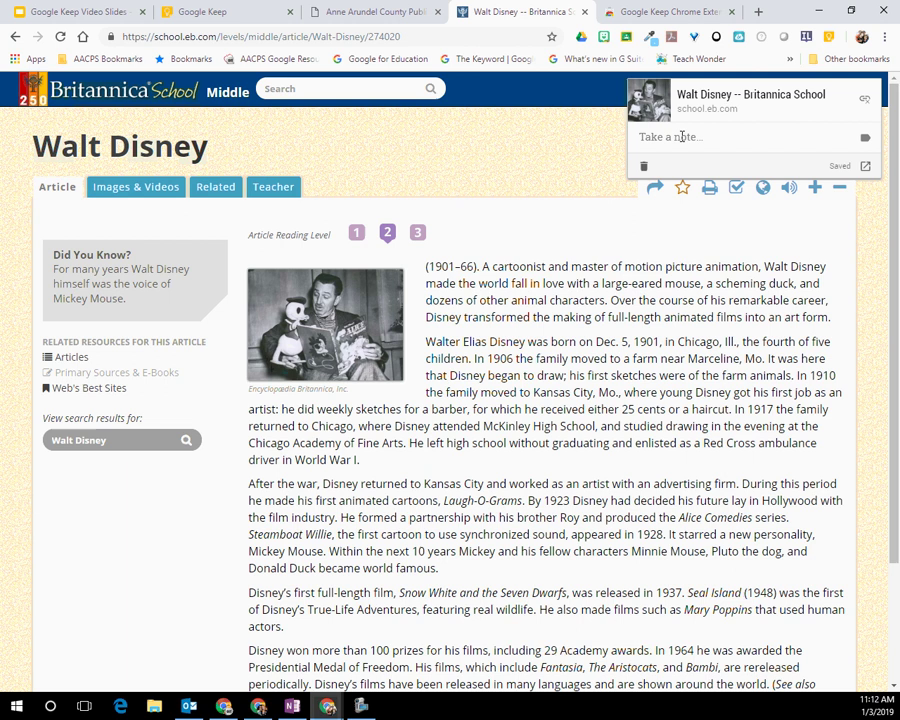
{"action": "type", "text": "Cartoon"}
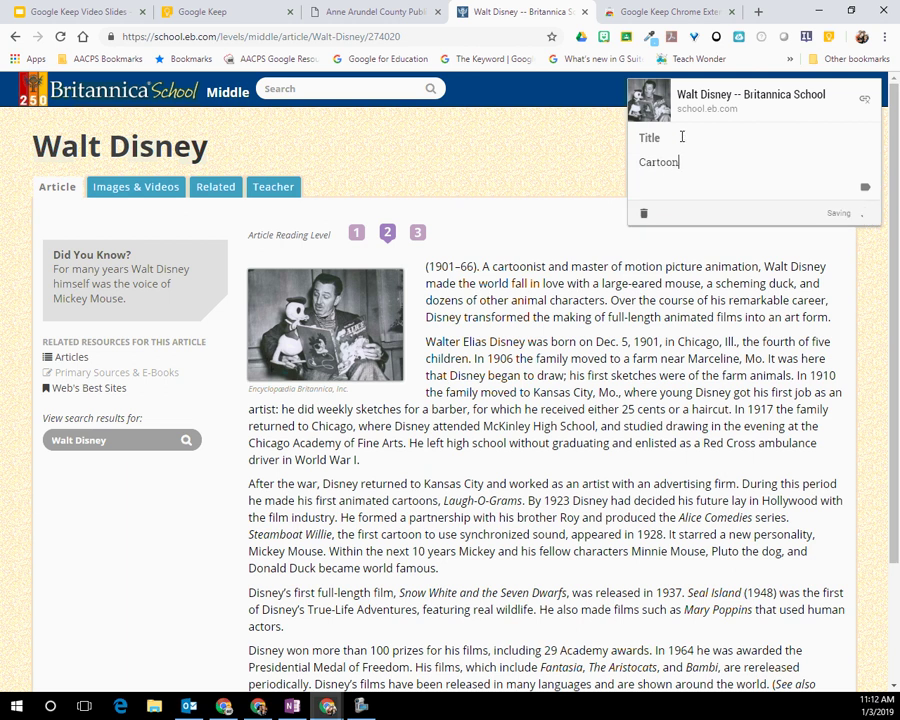
{"action": "type", "text": "ist and "}
{"action": "type", "text": "c"}
{"action": "type", "text": "reator of "}
{"action": "type", "text": "Micky"}
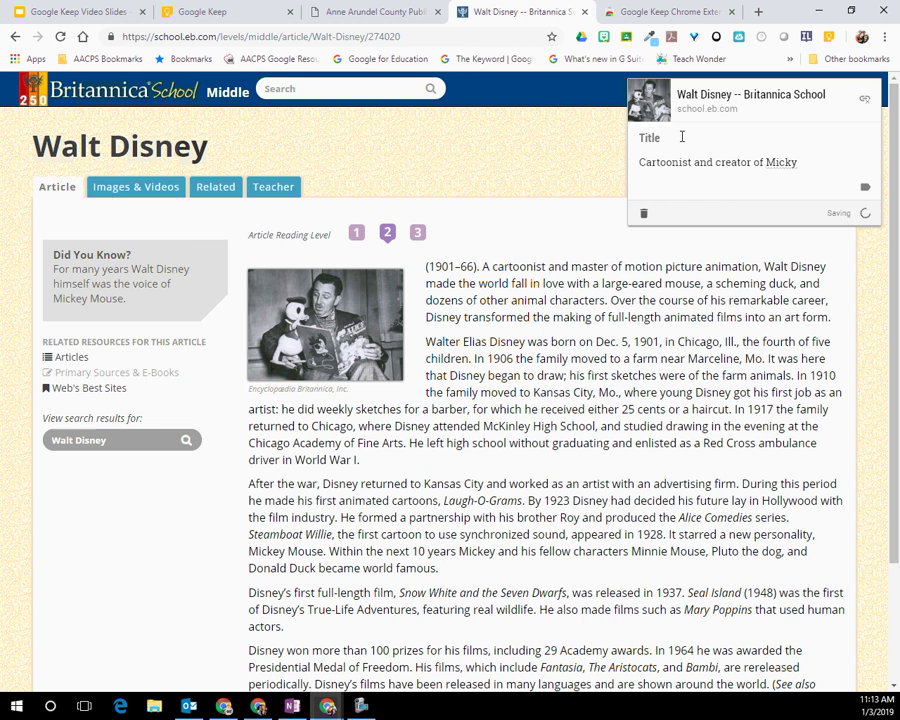
{"action": "key", "text": "BackSpace"}
{"action": "type", "text": "ey Mouse"}
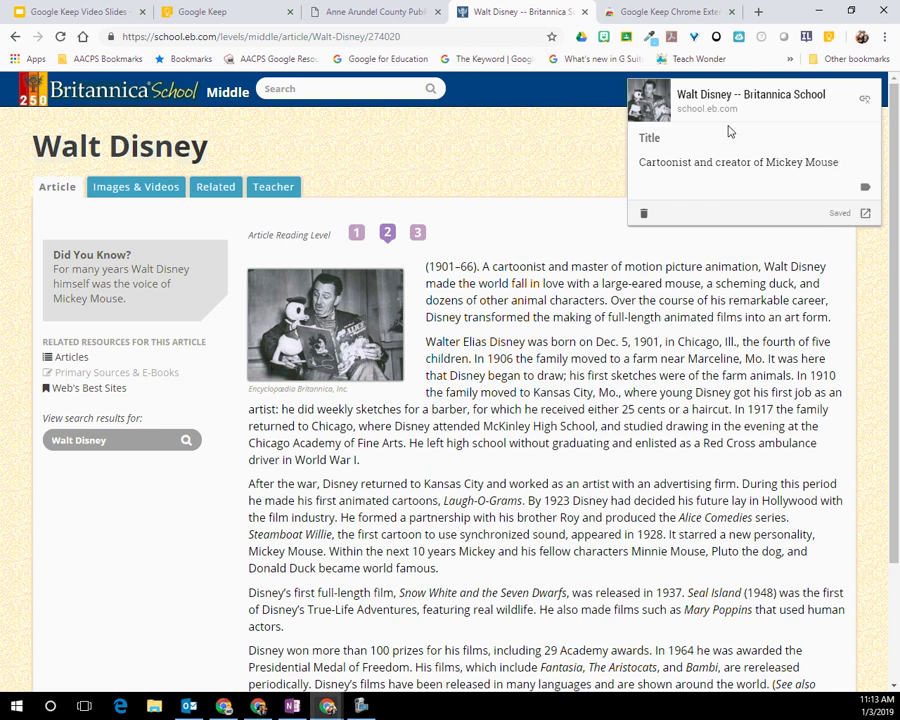
{"action": "key", "text": "Return"}
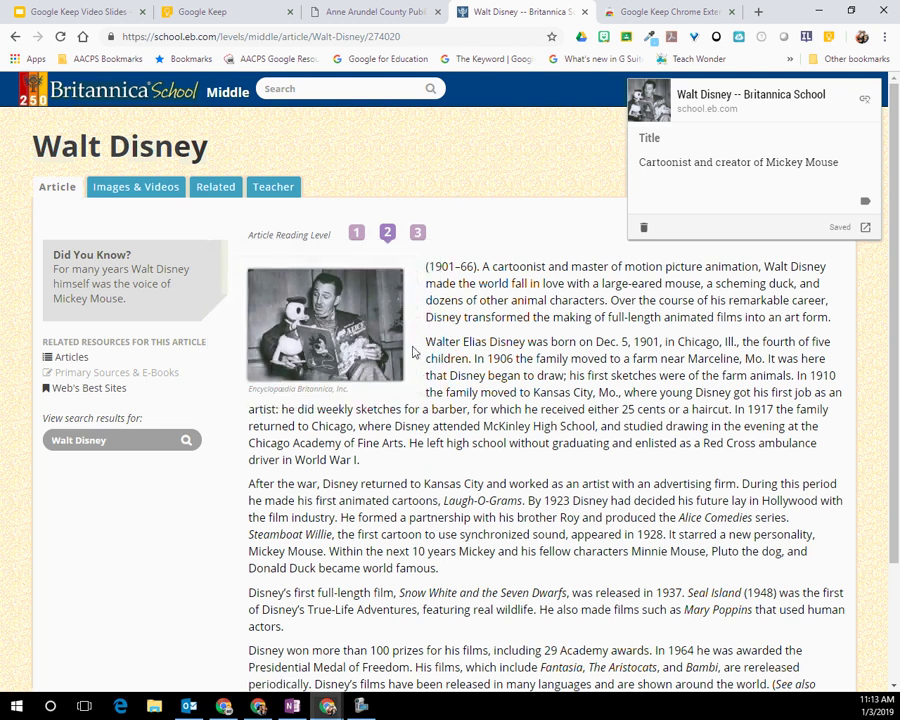
Step: Add the sentence 'Walter Elias Disney was born on Dec. 5, 1901, in Chicago, Ill.' to the Keep note
{"action": "left_click_drag", "start_coordinate": [427, 342], "coordinate": [738, 342]}
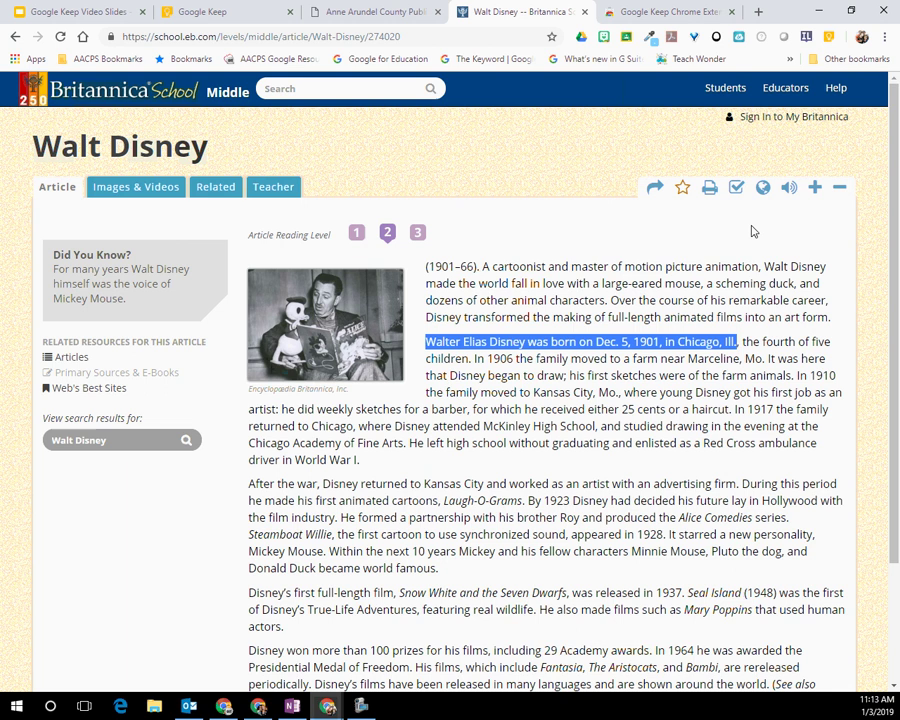
{"action": "left_click", "coordinate": [828, 36]}
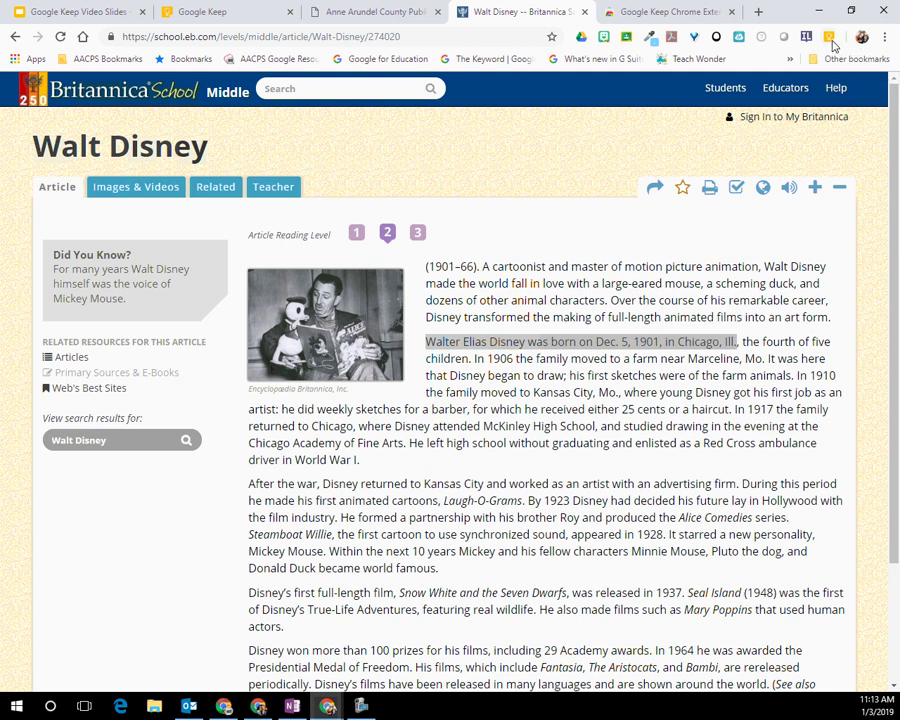
Step: In Google Keep, open the Walt Disney note and title it 'Walt Disney Early Life'
{"action": "left_click", "coordinate": [220, 10]}
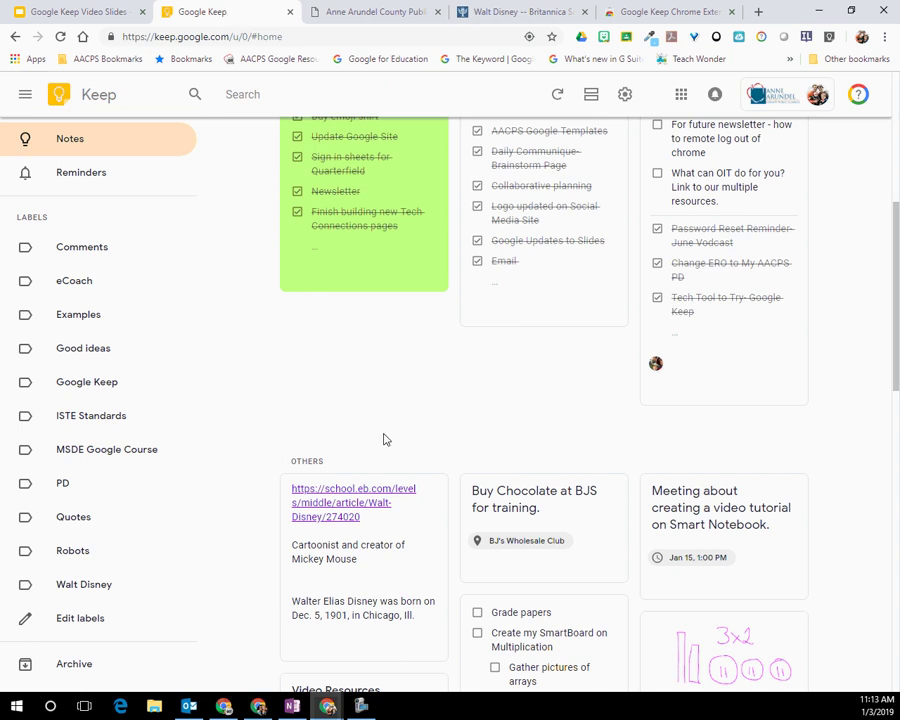
{"action": "scroll", "coordinate": [384, 437], "scroll_direction": "down", "scroll_amount": 3}
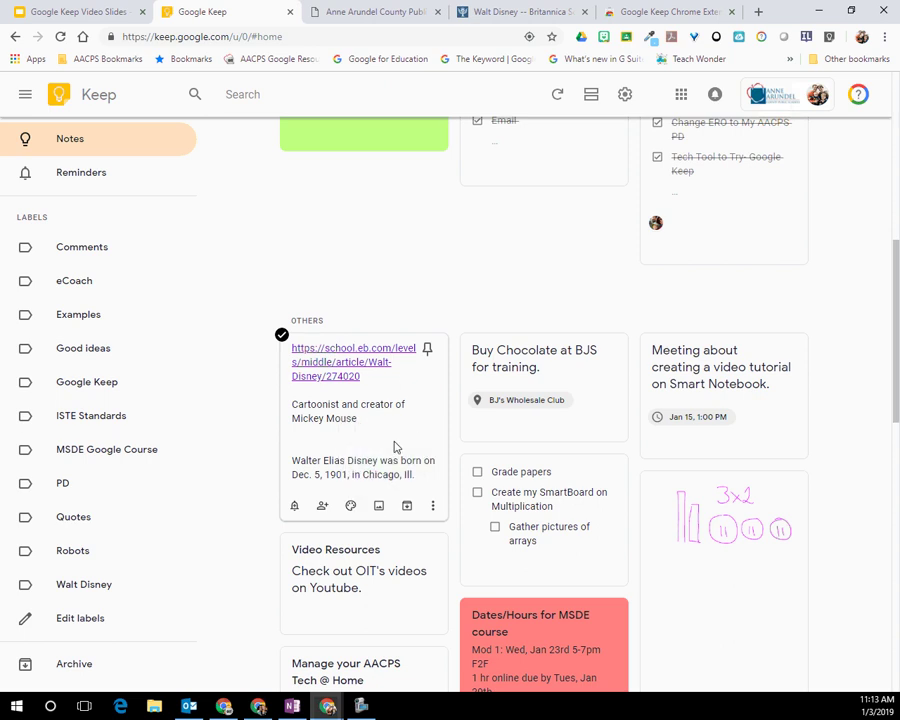
{"action": "left_click", "coordinate": [396, 446]}
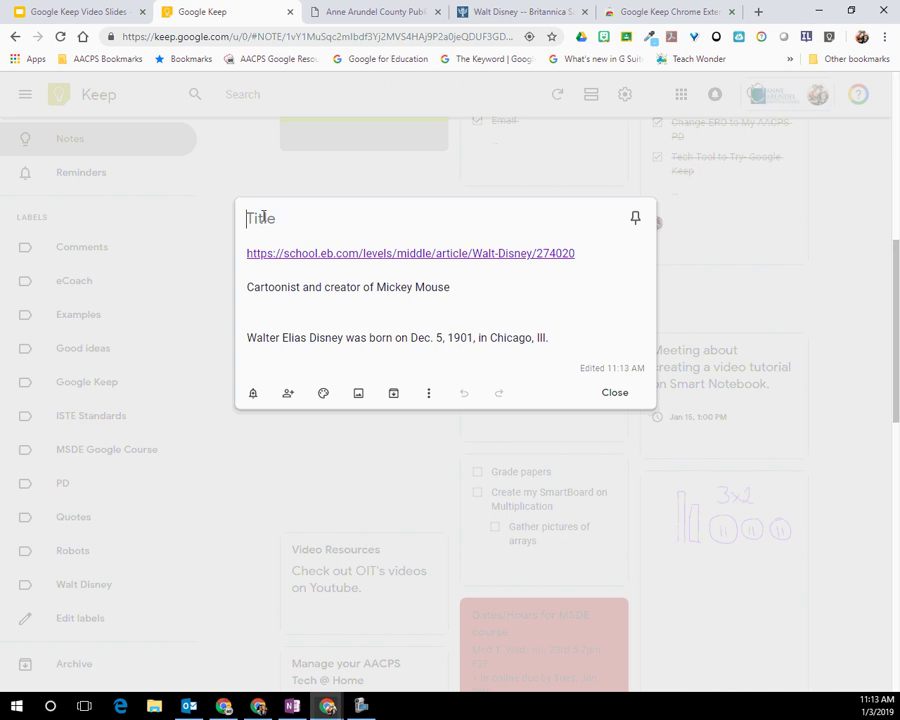
{"action": "type", "text": "Walt"}
{"action": "key", "text": "BackSpace"}
{"action": "key", "text": "BackSpace"}
{"action": "key", "text": "BackSpace"}
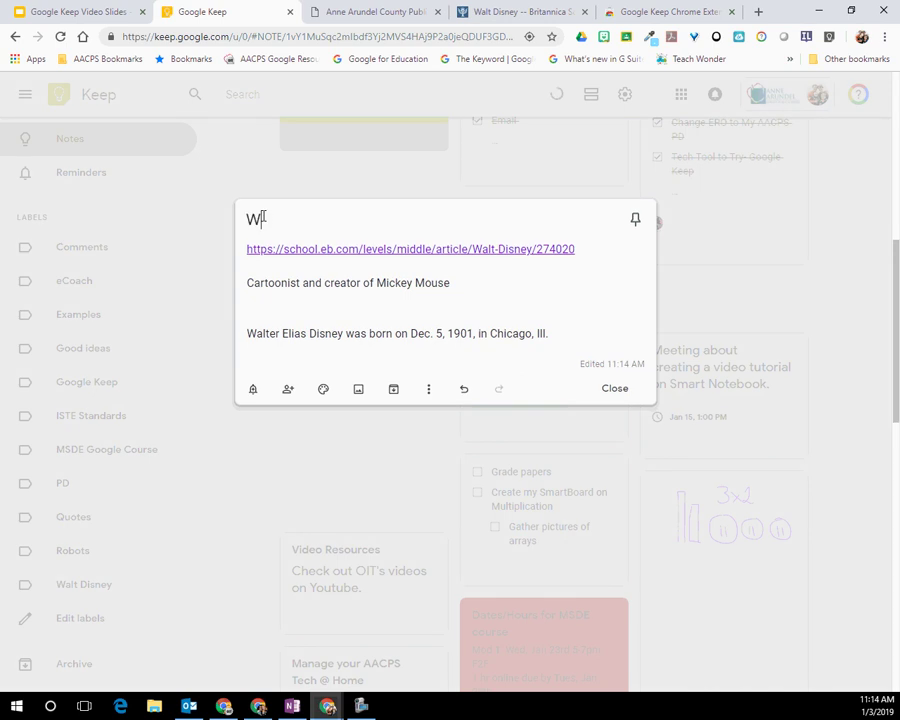
{"action": "type", "text": "alt Disney Ea"}
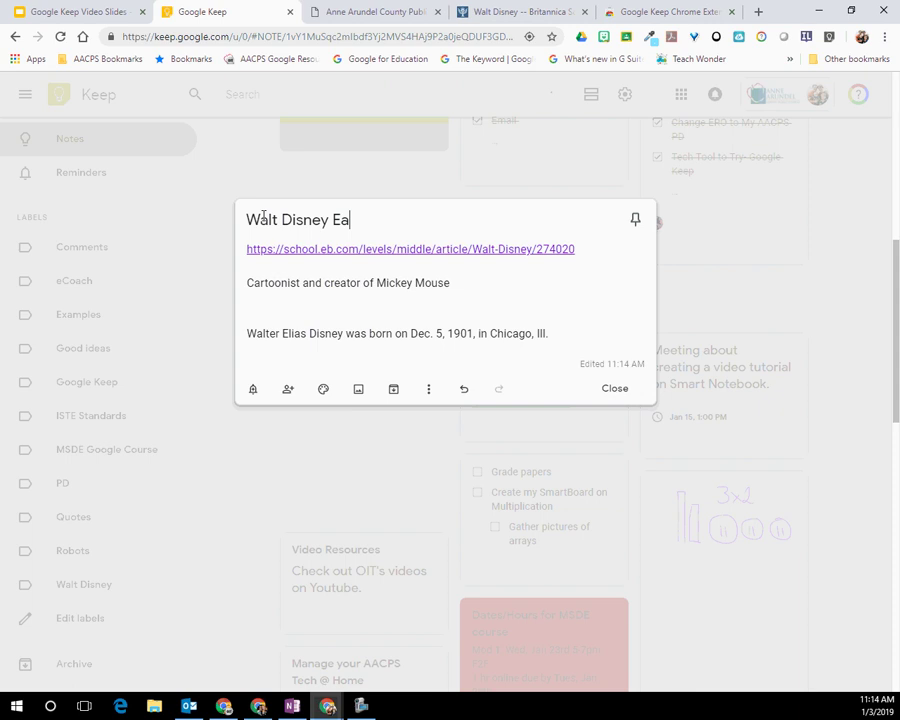
{"action": "type", "text": "rly Life"}
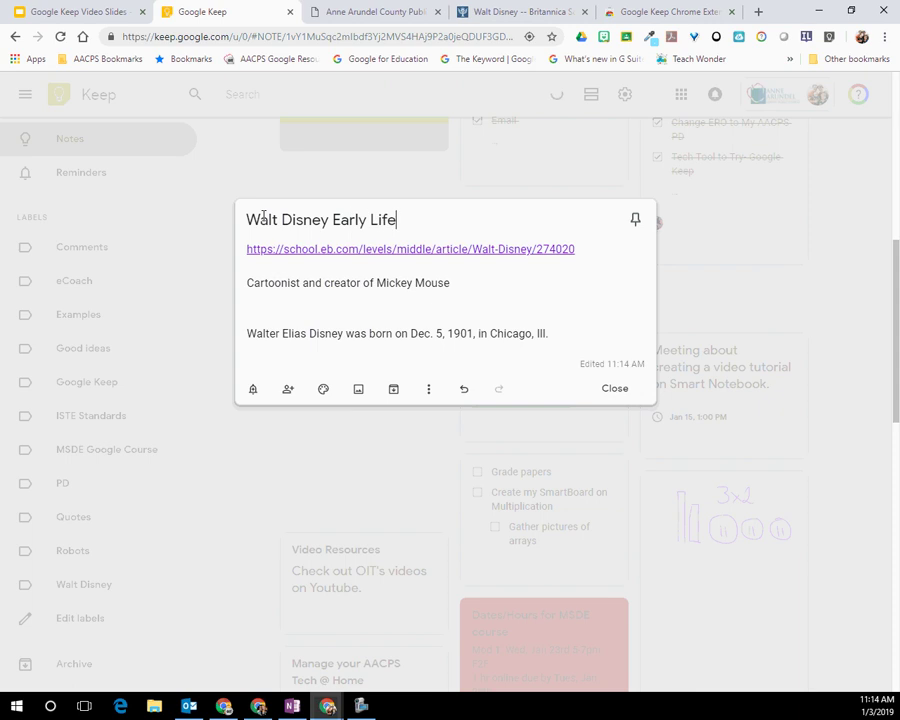